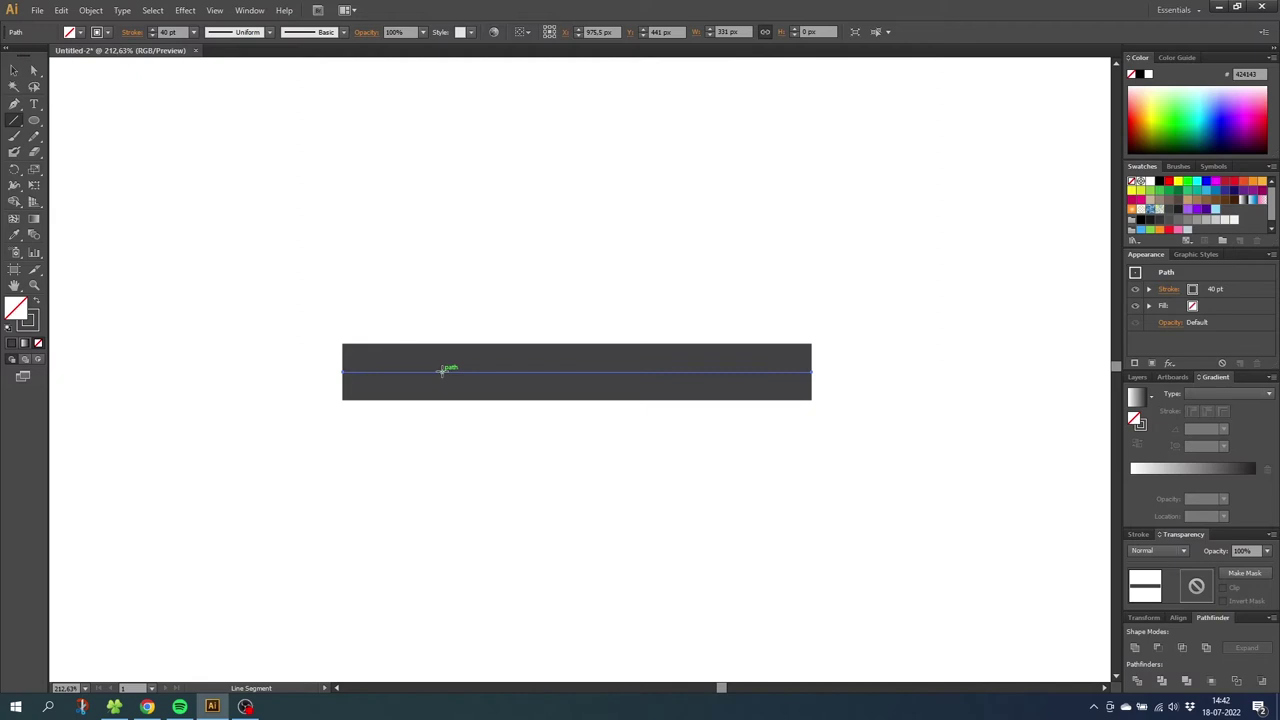
# Open the Effect menu for the dark 40 pt line
pyautogui.click(185, 11)
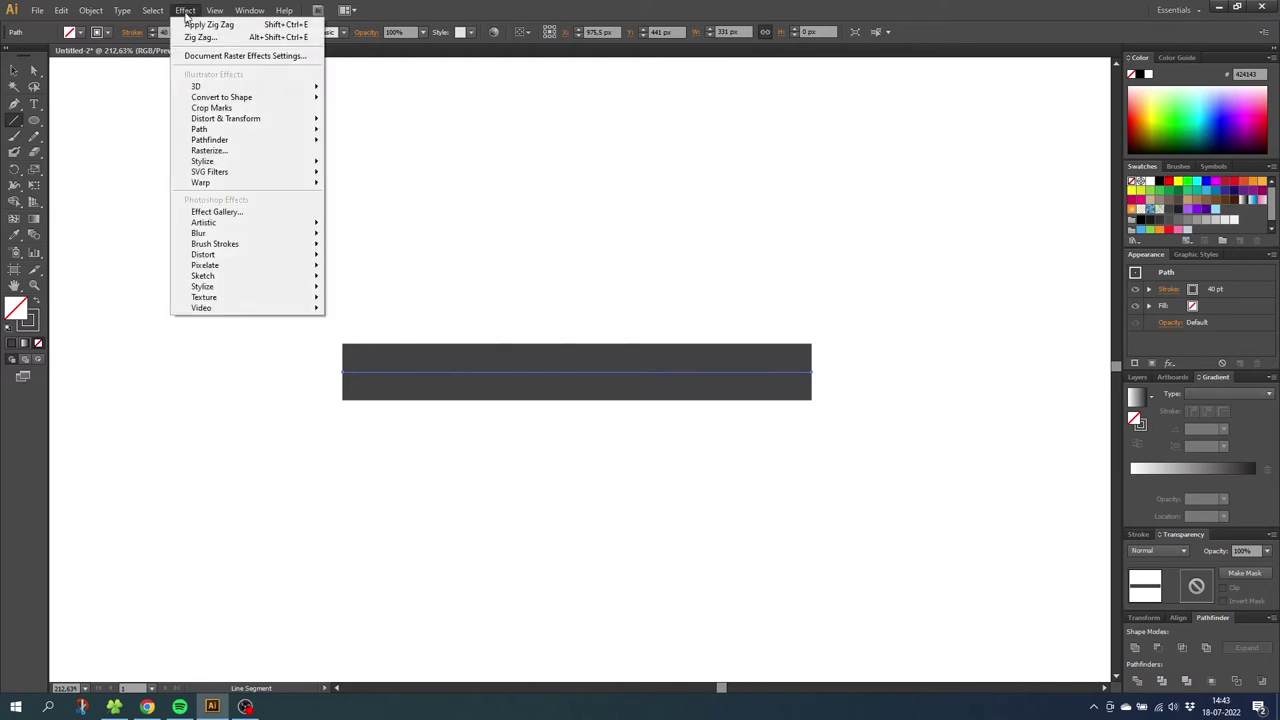
# Apply a Zig Zag effect with Corner points to the line, previewing it before confirming
pyautogui.click(197, 38)
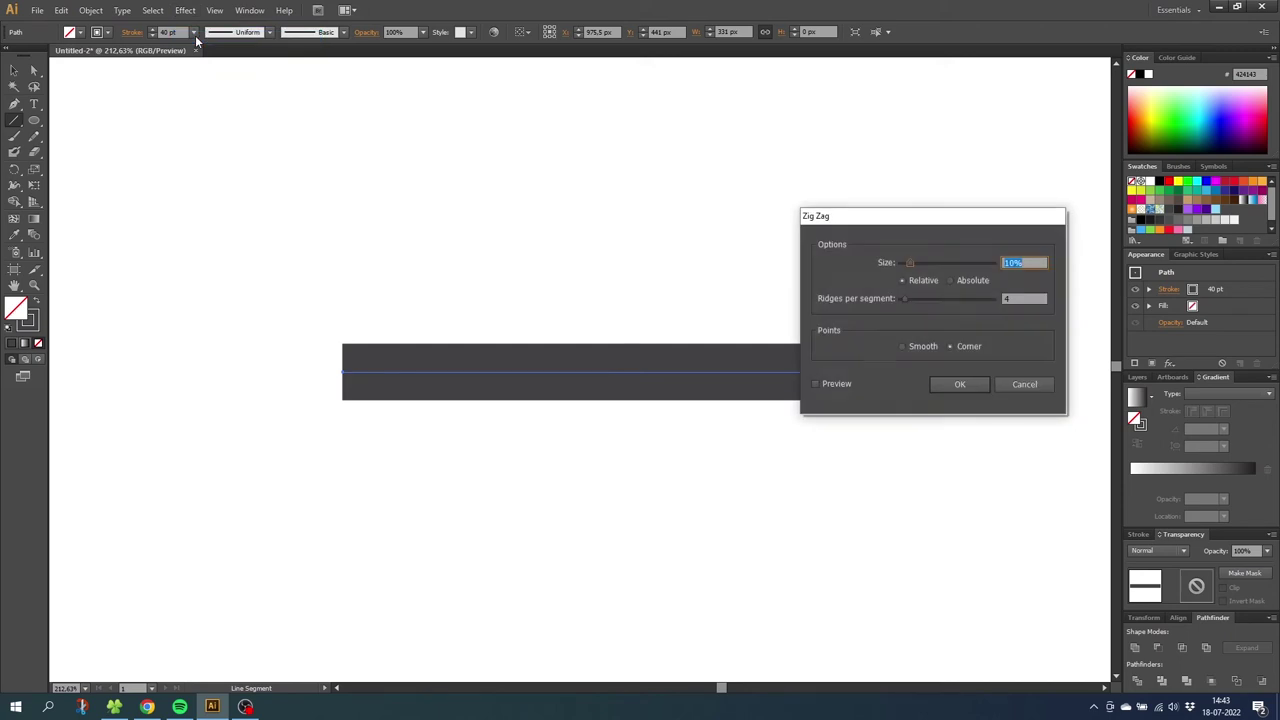
pyautogui.click(817, 384)
pyautogui.click(945, 383)
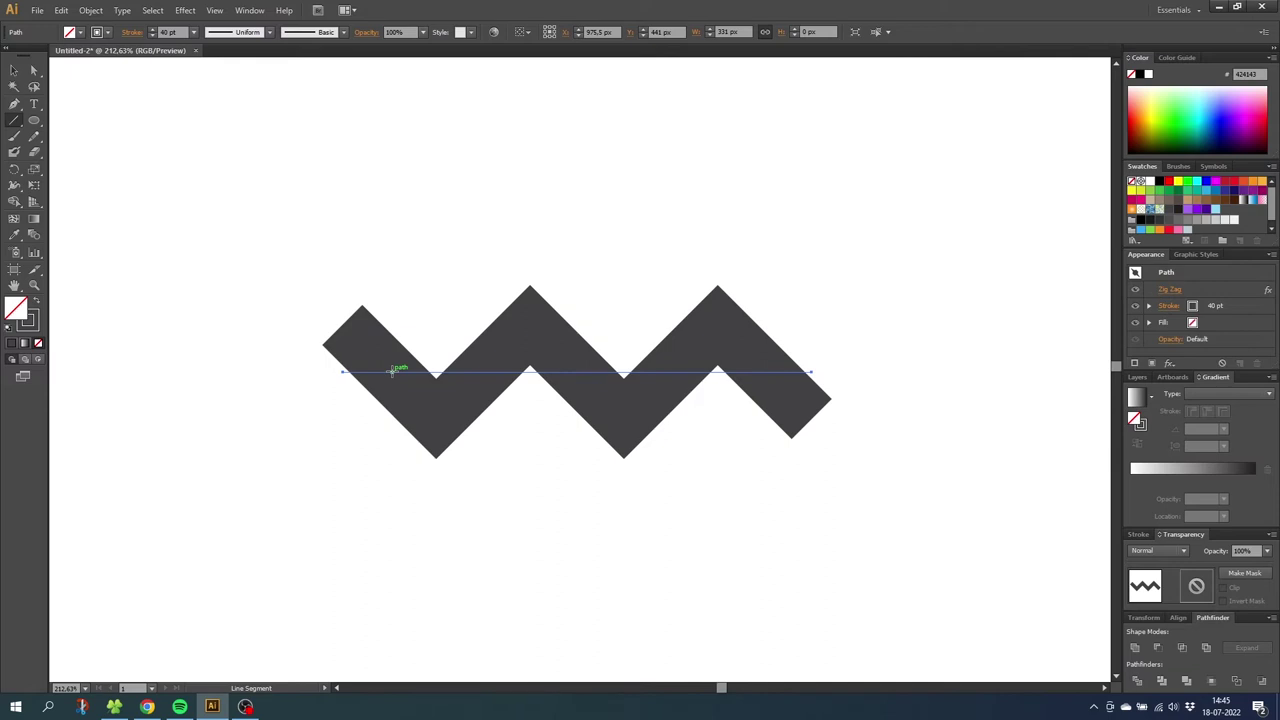
pyautogui.hotkey('ctrl', 'y')
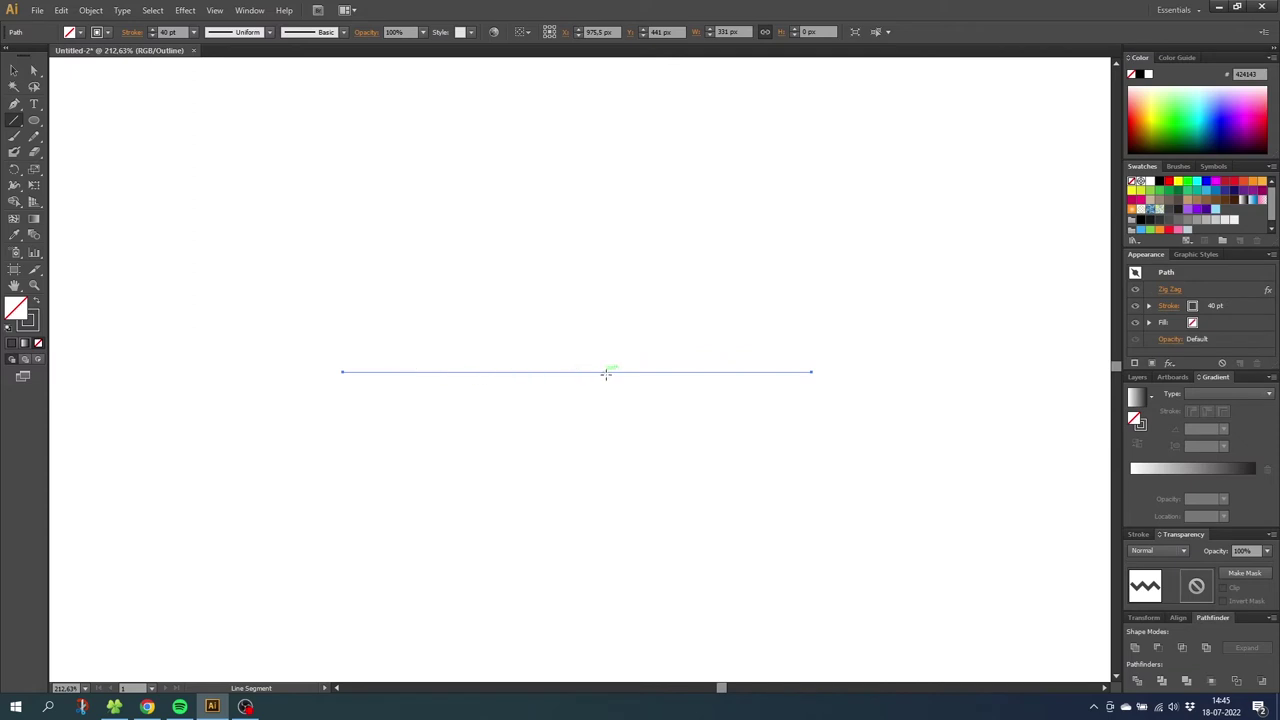
pyautogui.press('v')
pyautogui.hotkey('ctrl', 'y')
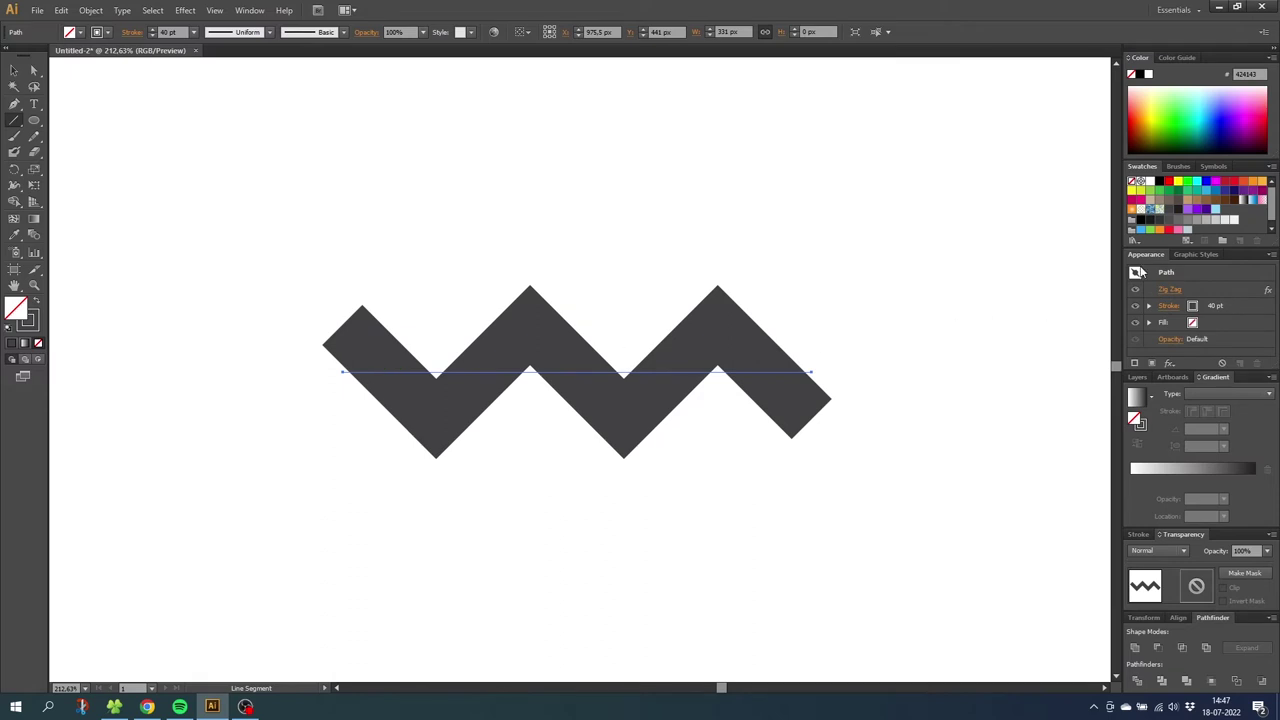
pyautogui.click(1168, 290)
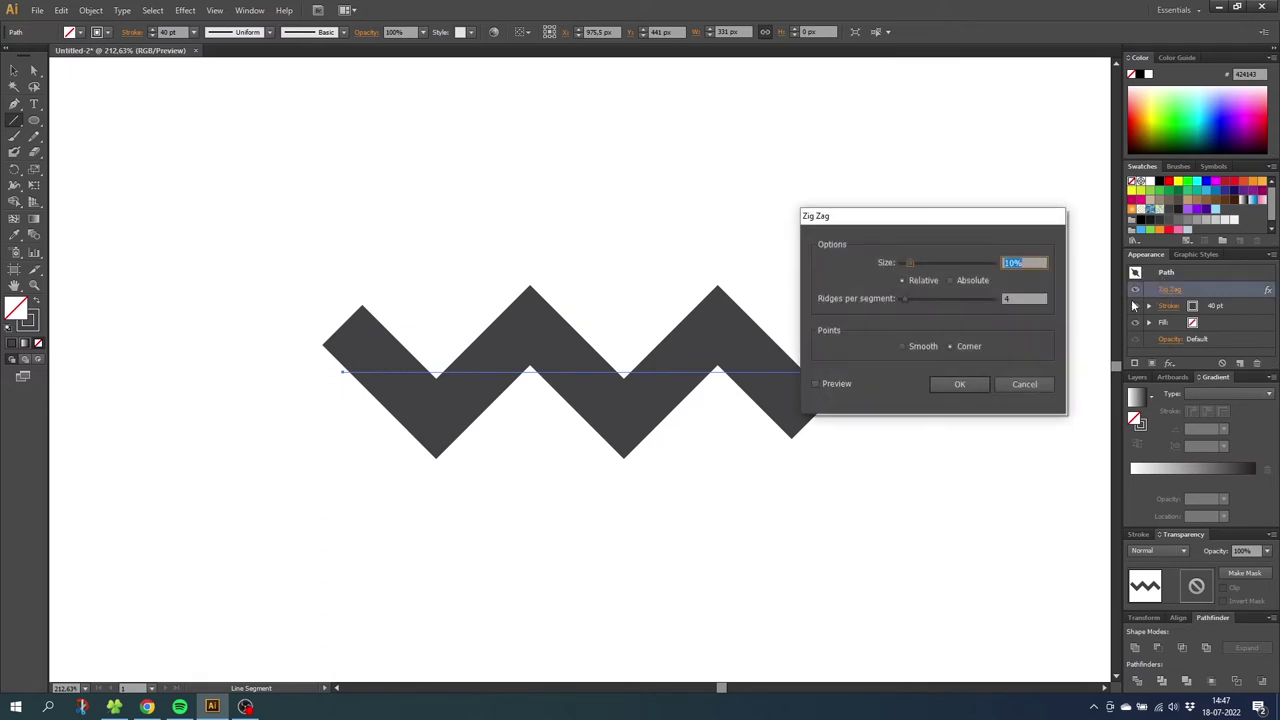
pyautogui.click(817, 384)
pyautogui.moveTo(911, 264); pyautogui.dragTo(916, 266)
pyautogui.click(1025, 384)
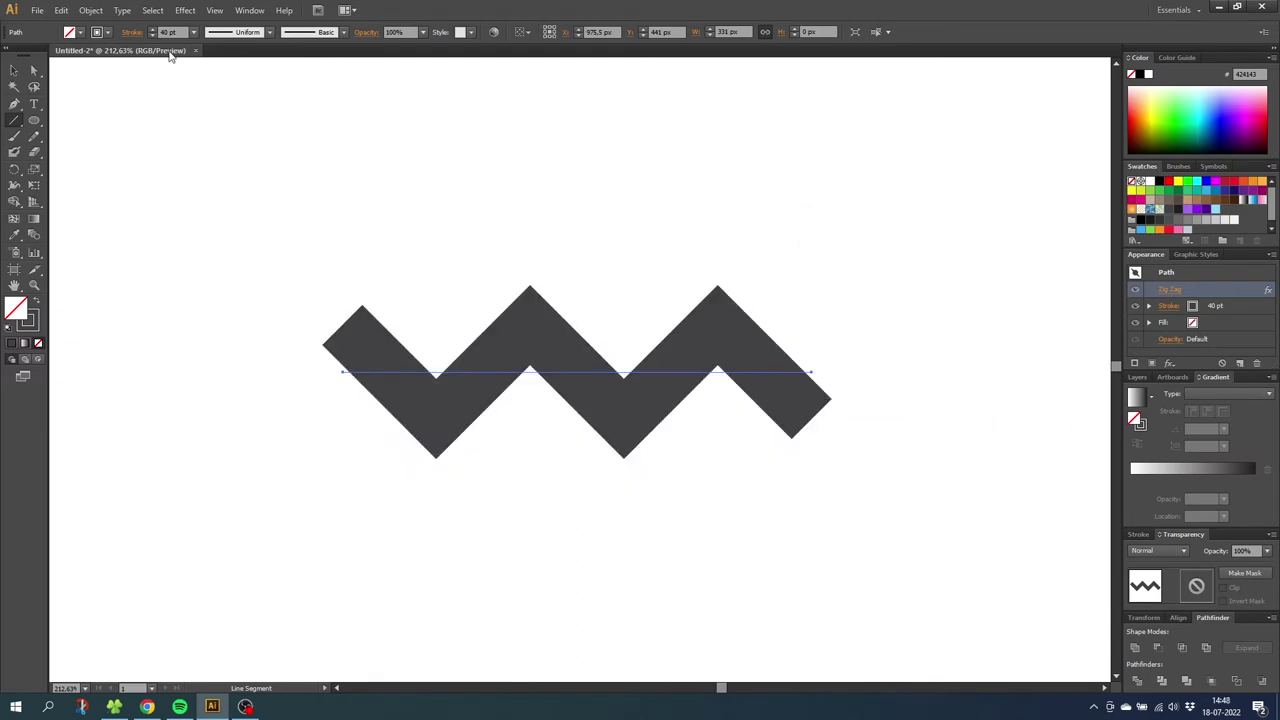
pyautogui.click(152, 35)
pyautogui.click(152, 35)
pyautogui.click(152, 30)
pyautogui.click(152, 30)
# Draw a circle over the zigzag's middle, send it to the back, and fill it purple
pyautogui.click(37, 121)
pyautogui.moveTo(437, 231)
pyautogui.mouseDown()
pyautogui.moveTo(623, 449)
pyautogui.moveTo(700, 494)
pyautogui.mouseUp()
pyautogui.click(36, 302)
pyautogui.rightClick(488, 334)
pyautogui.moveTo(585, 528)
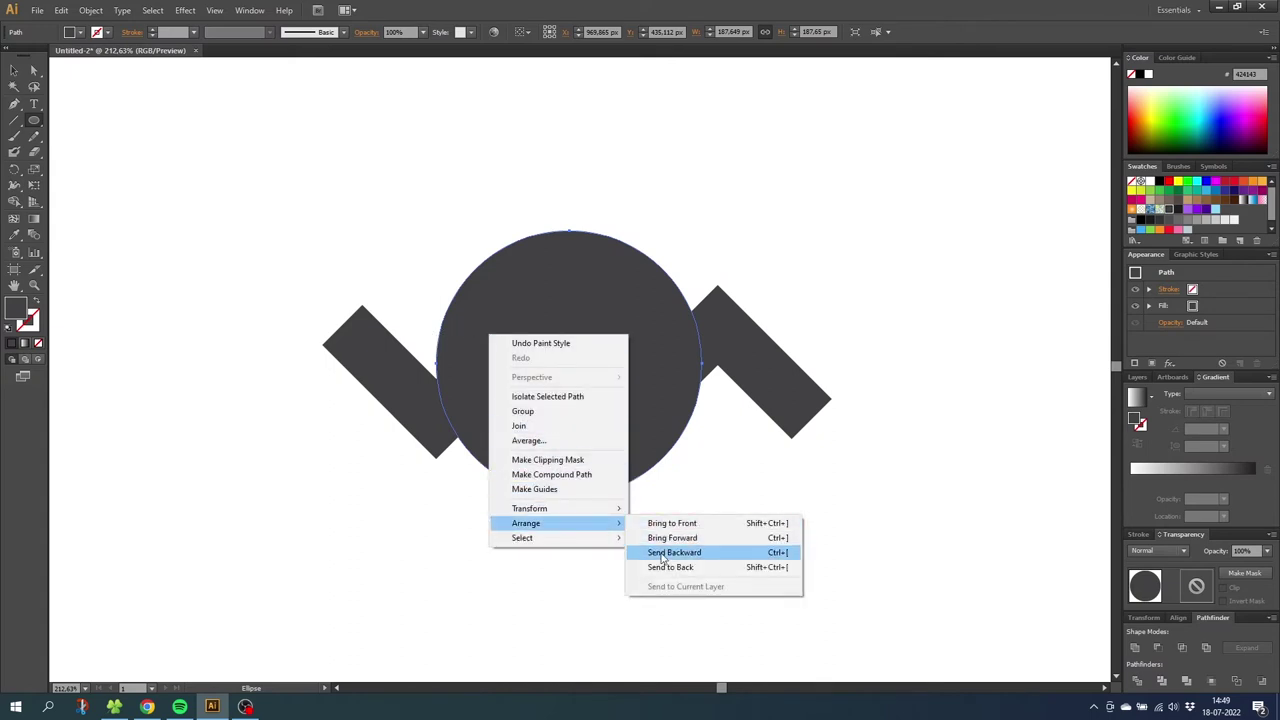
pyautogui.click(671, 566)
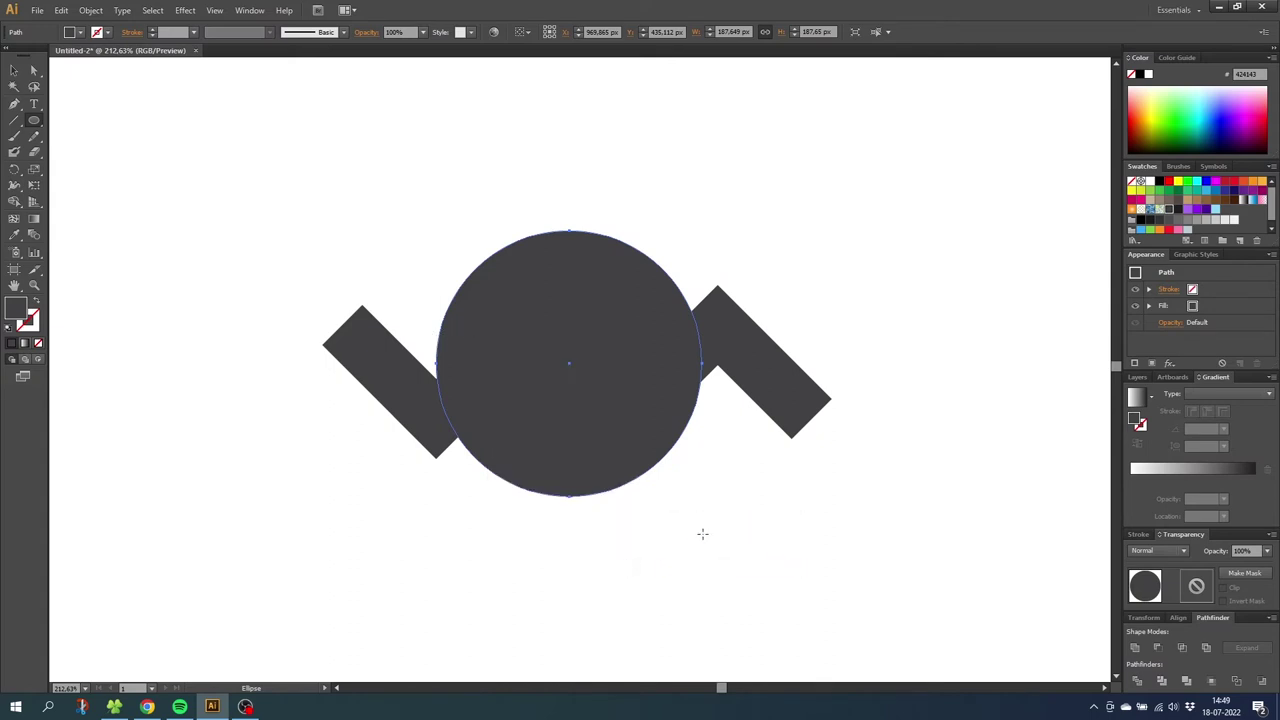
pyautogui.click(1186, 212)
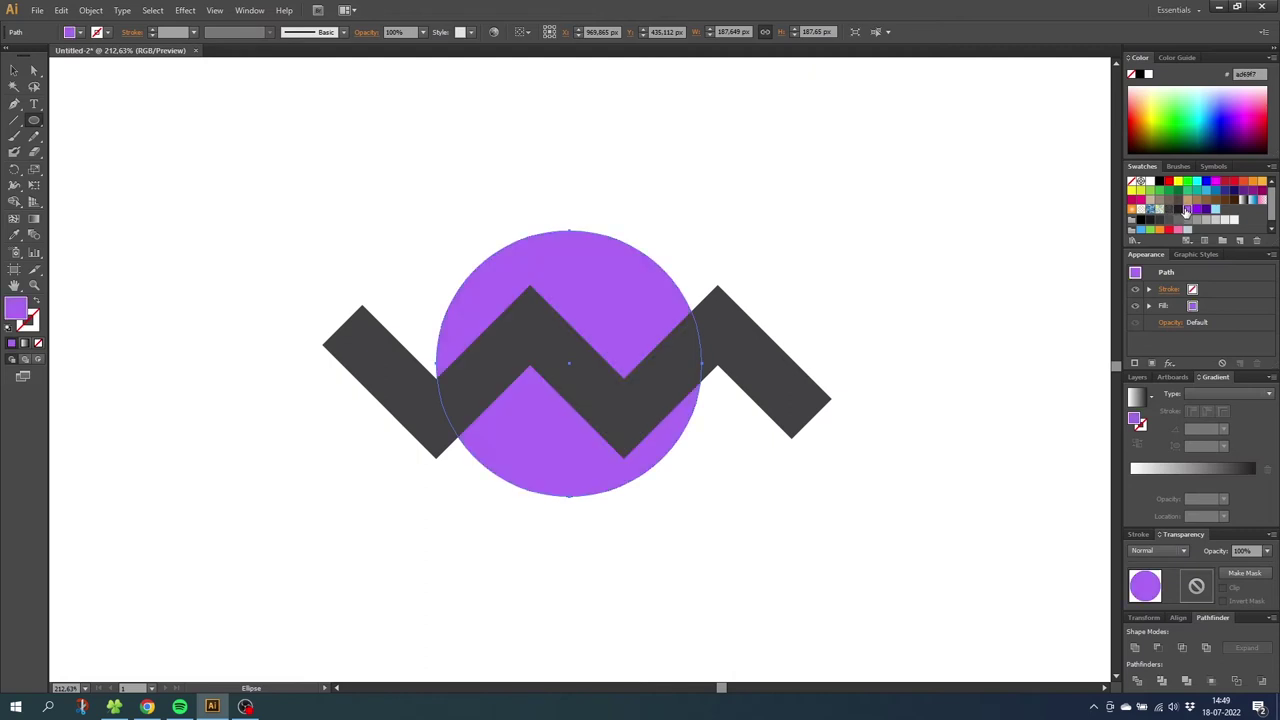
# Select the circle and zigzag together and switch to Outline view
pyautogui.click(14, 72)
pyautogui.moveTo(309, 163); pyautogui.dragTo(726, 460)
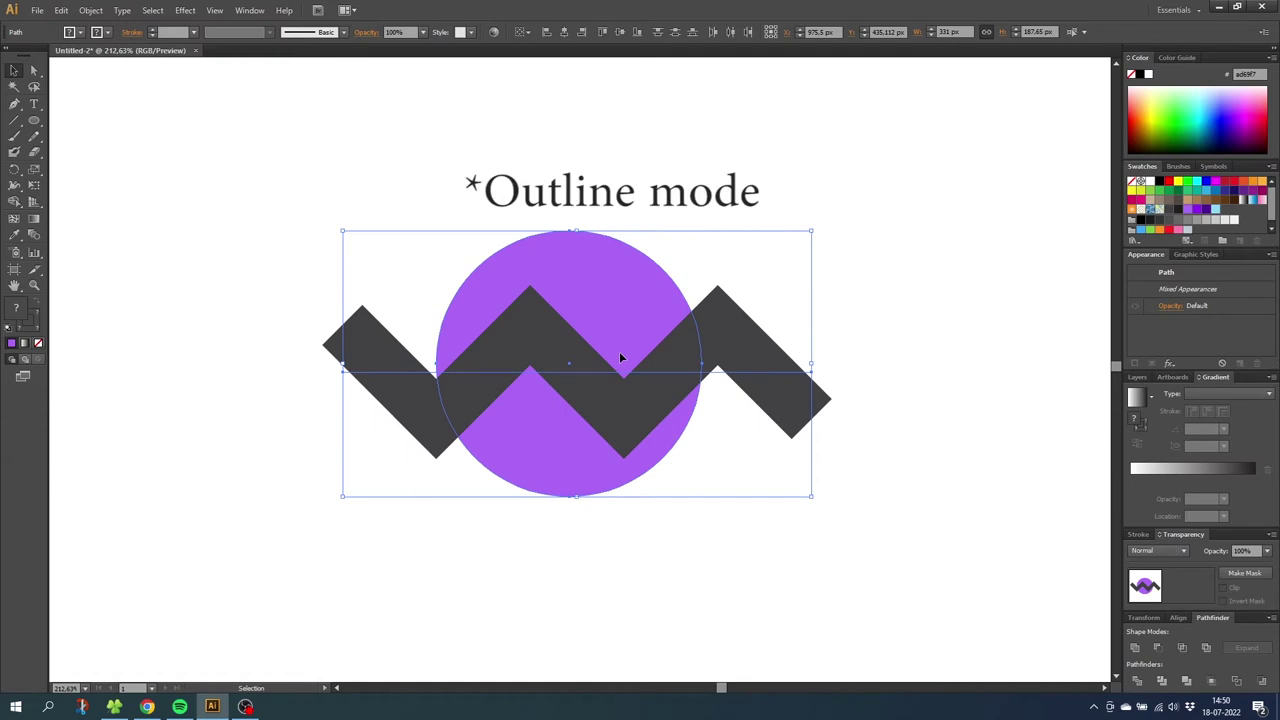
pyautogui.hotkey('ctrl', 'y')
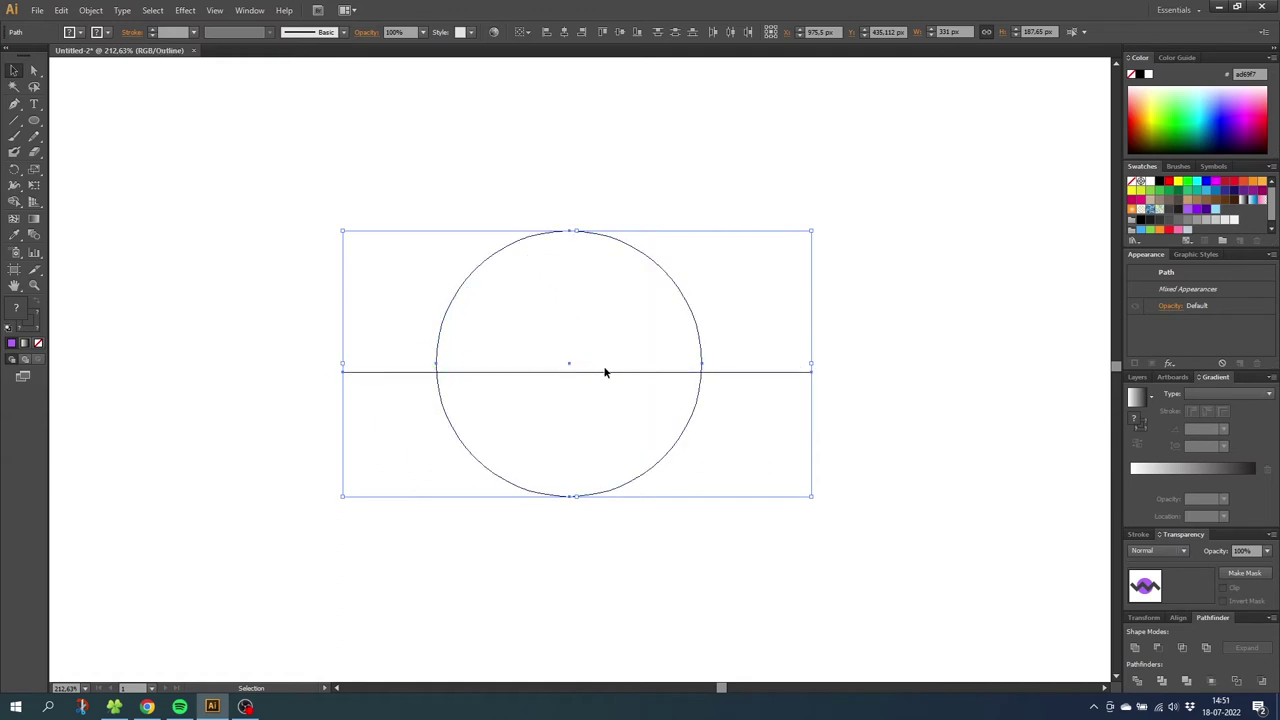
pyautogui.hotkey('ctrl', 'y')
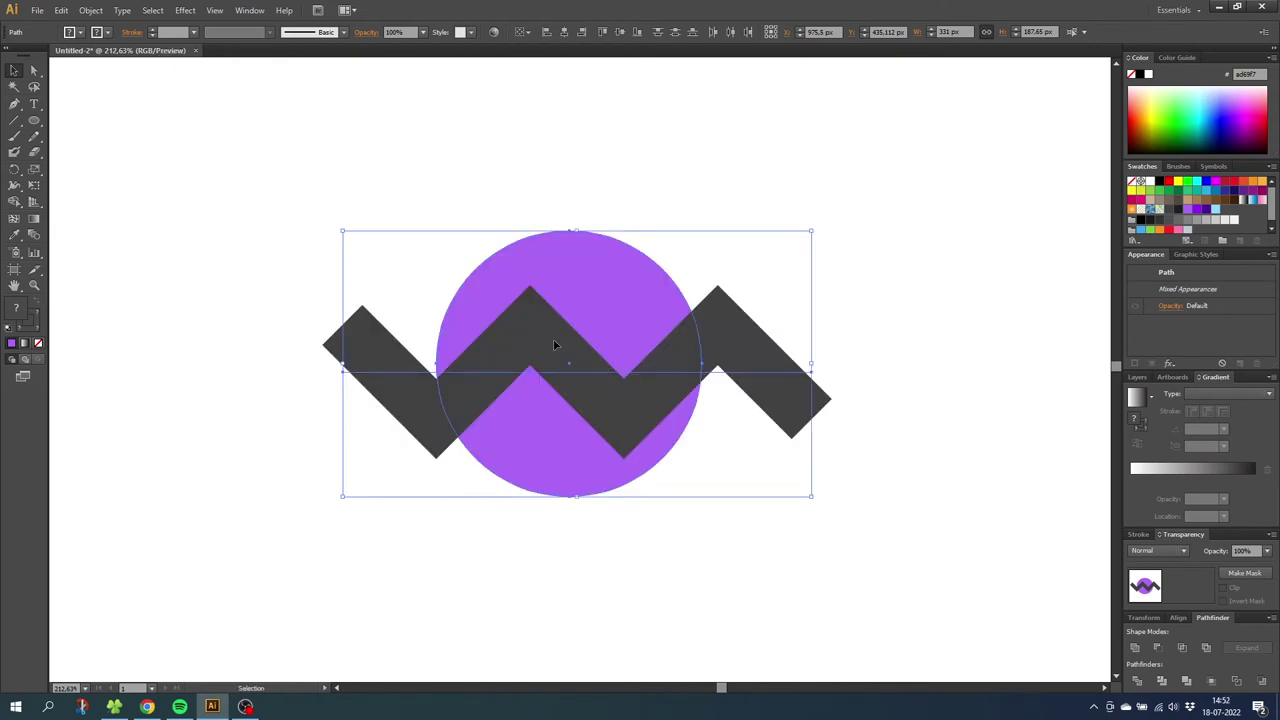
pyautogui.click(14, 201)
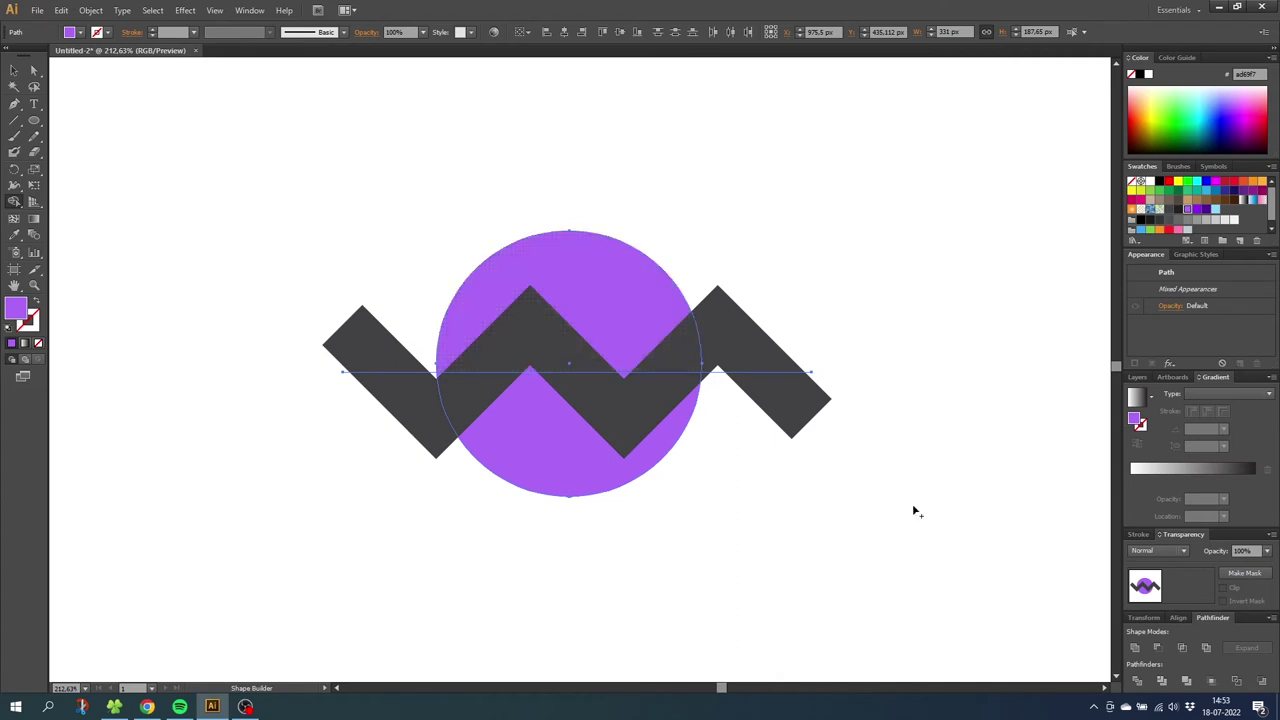
pyautogui.click(1140, 681)
pyautogui.click(14, 70)
pyautogui.rightClick(528, 328)
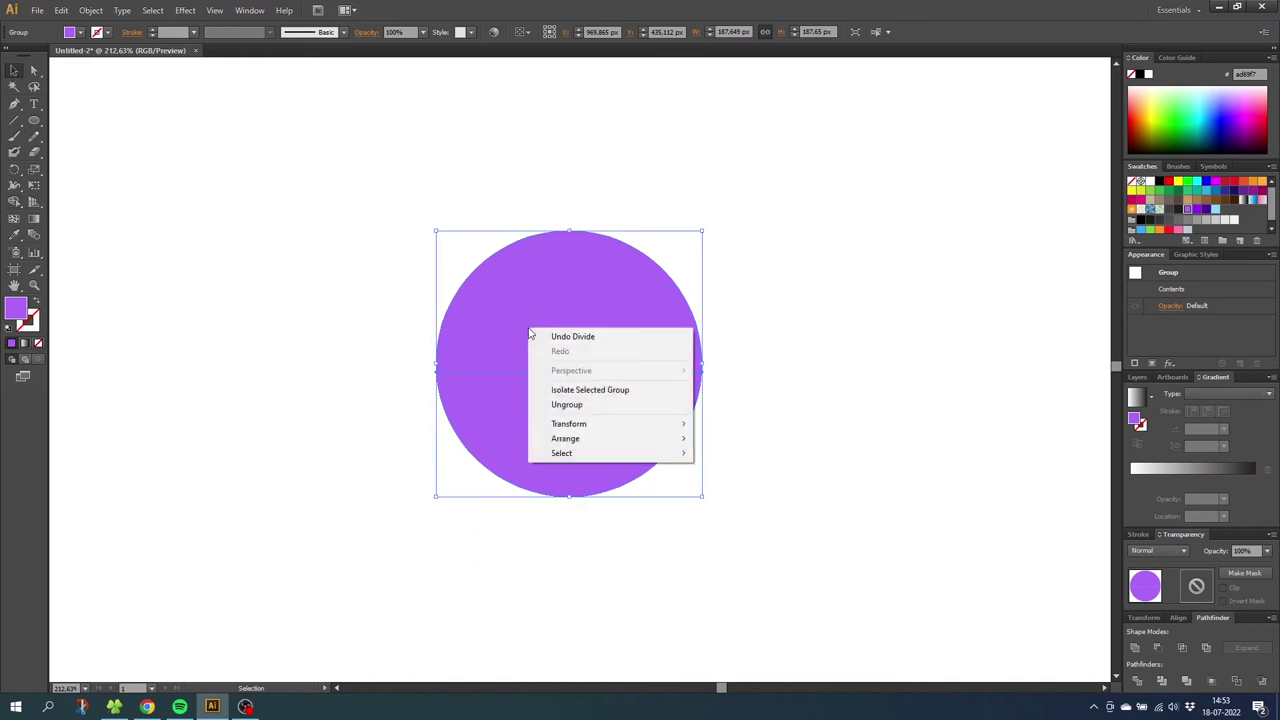
pyautogui.click(596, 403)
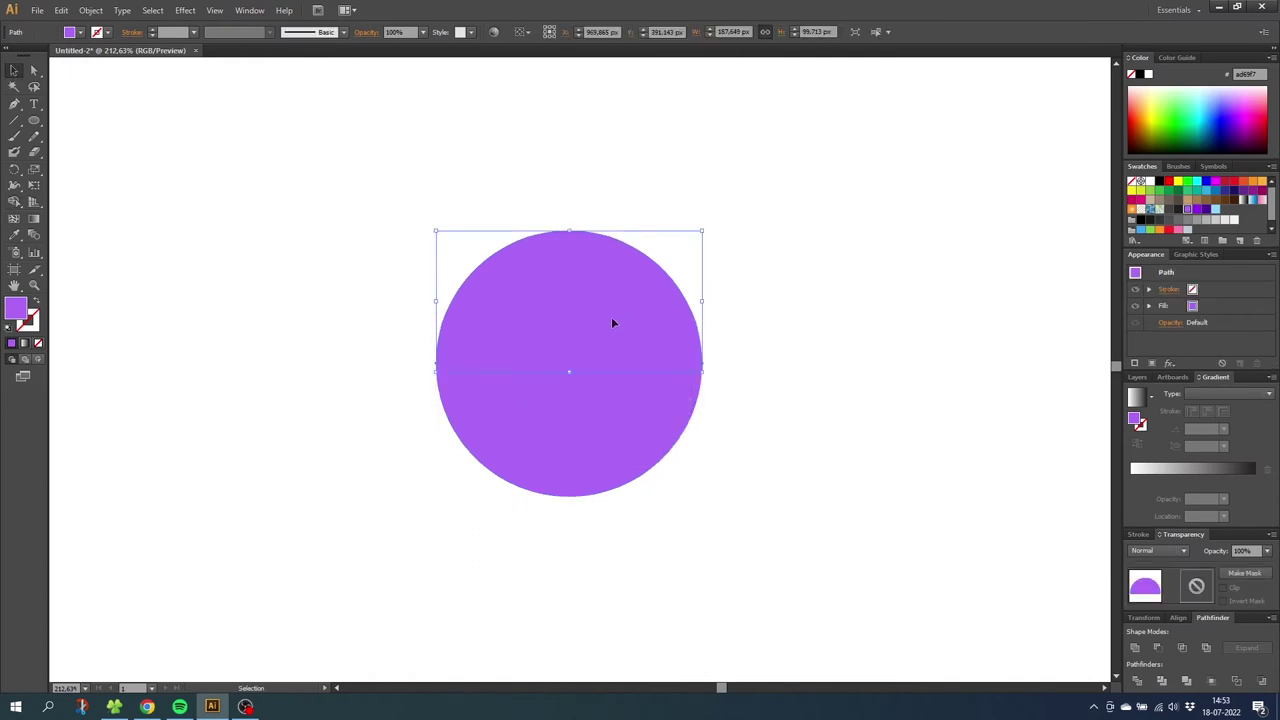
pyautogui.moveTo(611, 316); pyautogui.dragTo(613, 257)
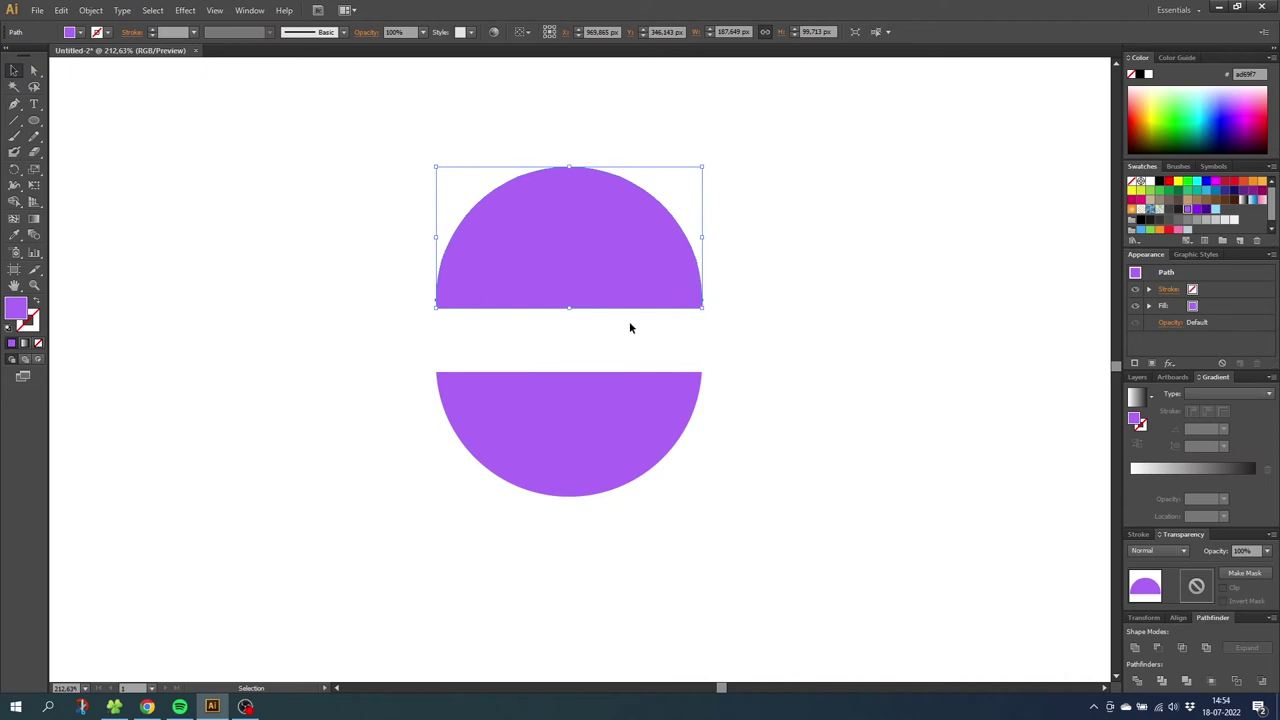
pyautogui.hotkey('ctrl', 'z')
pyautogui.hotkey('ctrl', 'z')
pyautogui.hotkey('ctrl', 'z')
pyautogui.hotkey('ctrl', 'z')
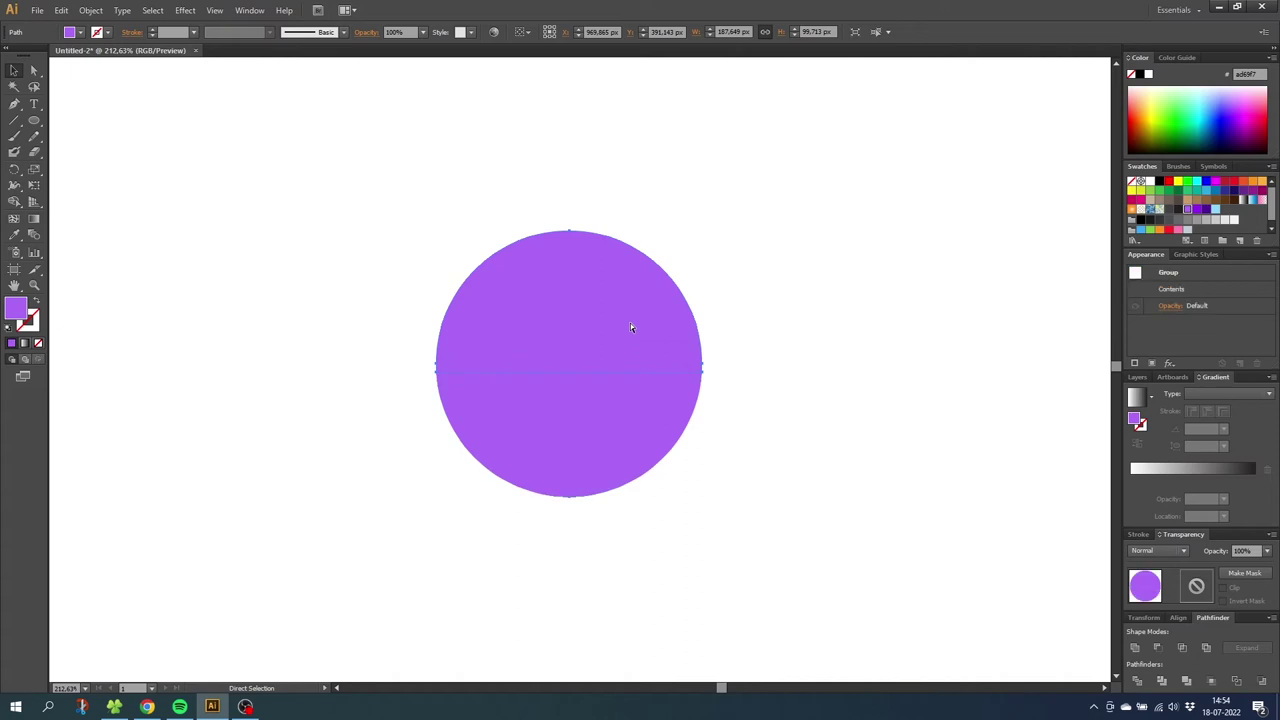
pyautogui.moveTo(268, 265); pyautogui.dragTo(422, 466)
# Expand the zigzag's appearance into a real path, checking it briefly in Outline view
pyautogui.click(105, 12)
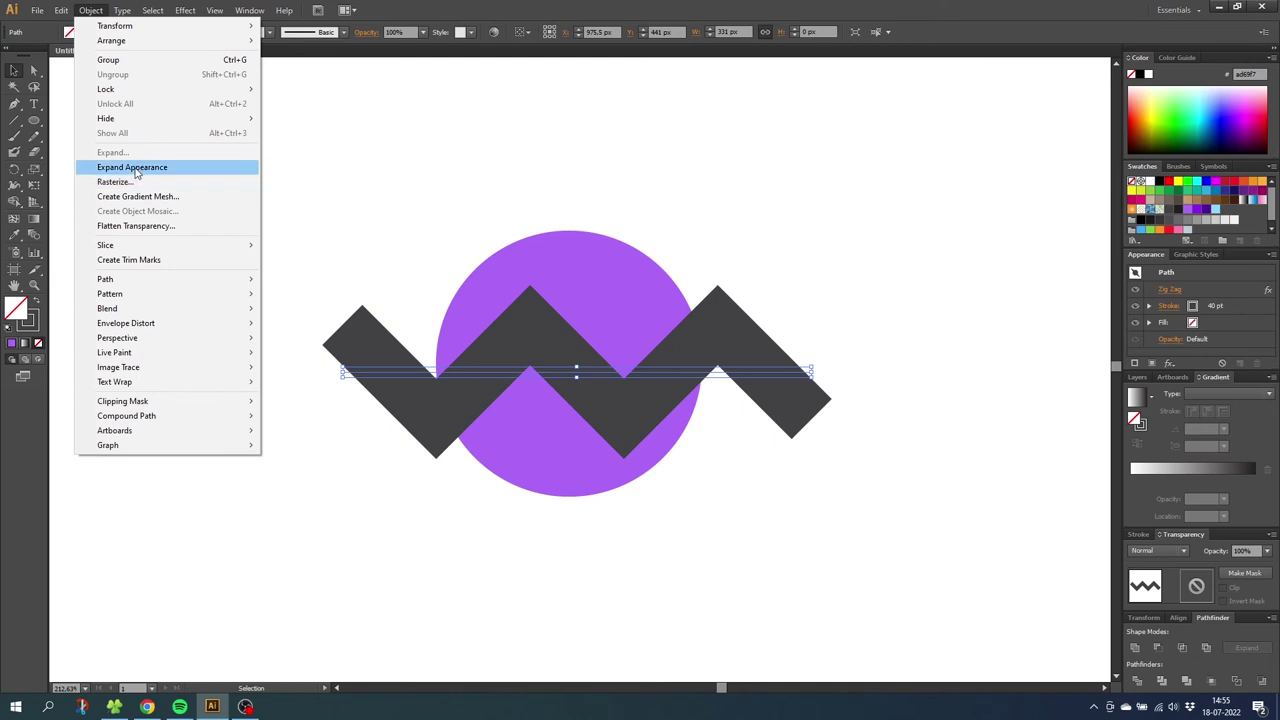
pyautogui.click(152, 174)
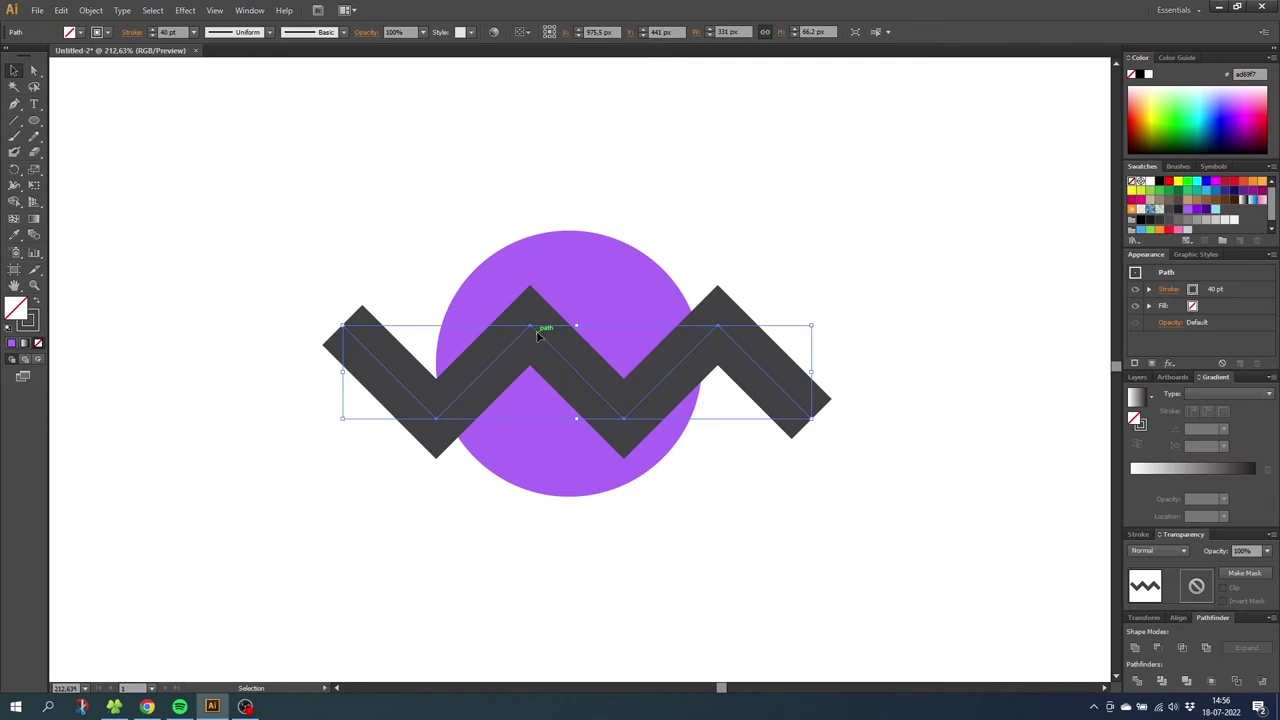
pyautogui.hotkey('ctrl', 'y')
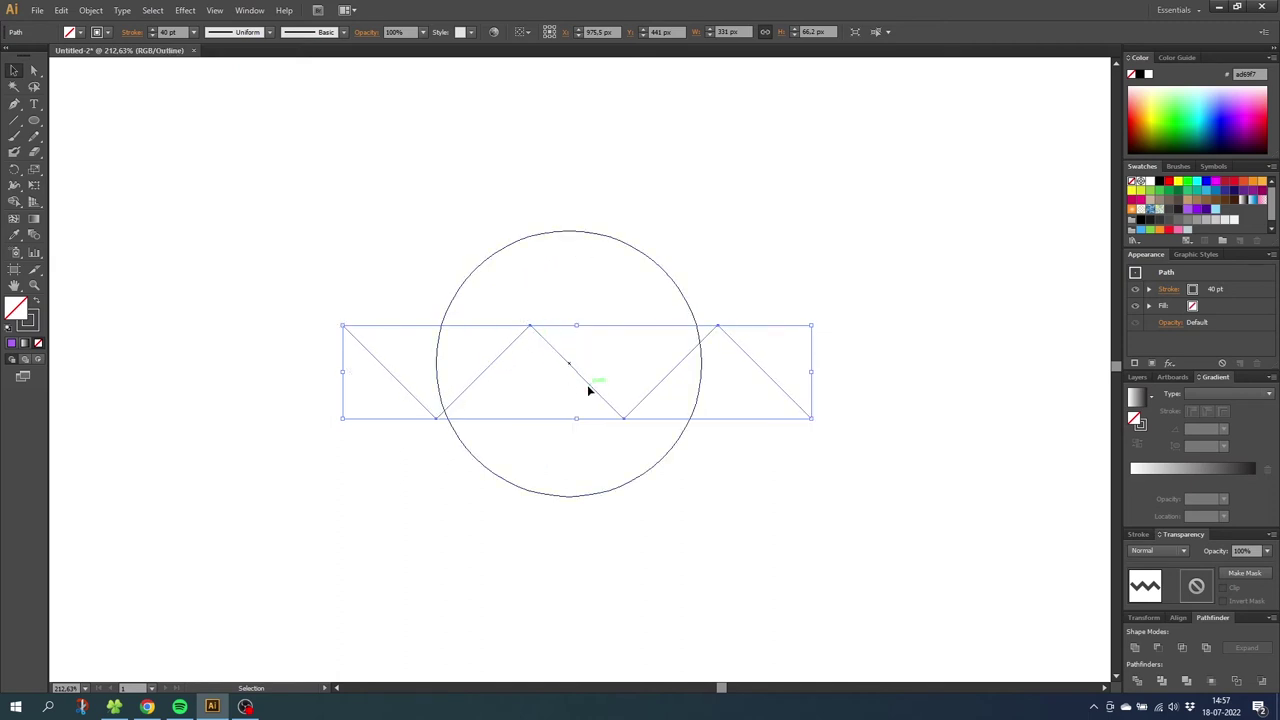
pyautogui.hotkey('ctrl', 'y')
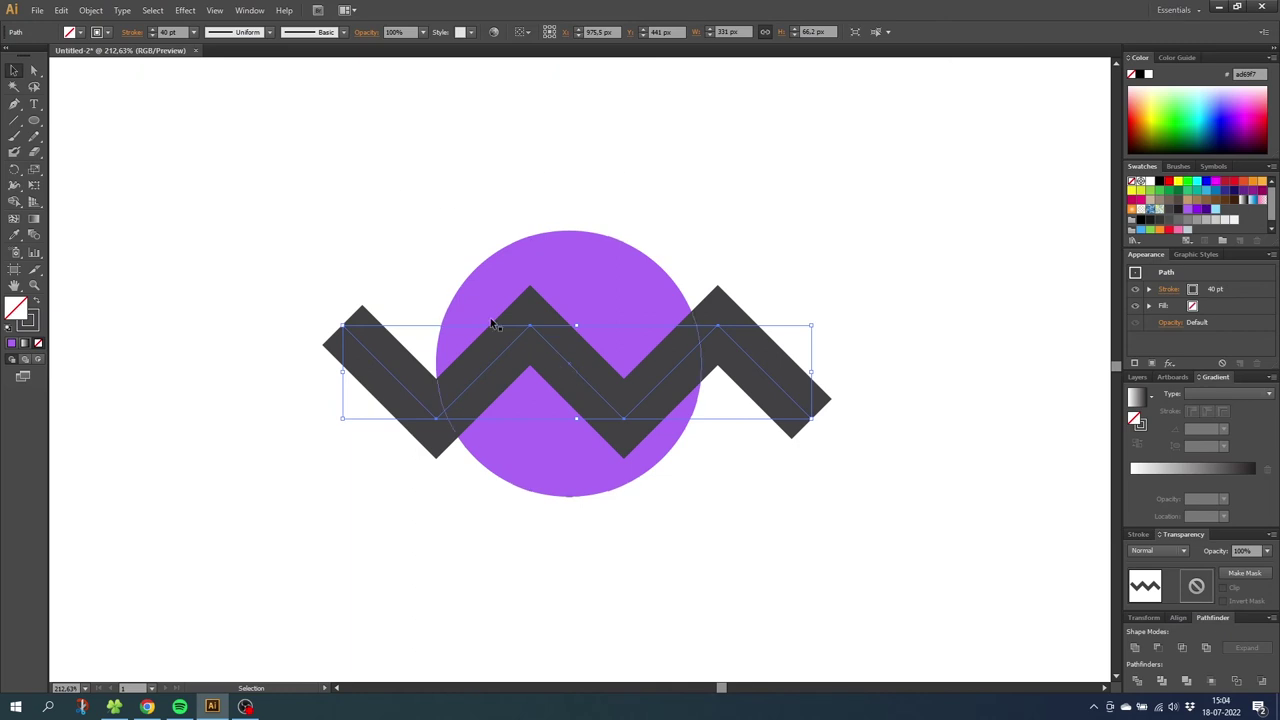
pyautogui.moveTo(424, 249); pyautogui.dragTo(618, 438)
pyautogui.hotkey('shift', 'm')
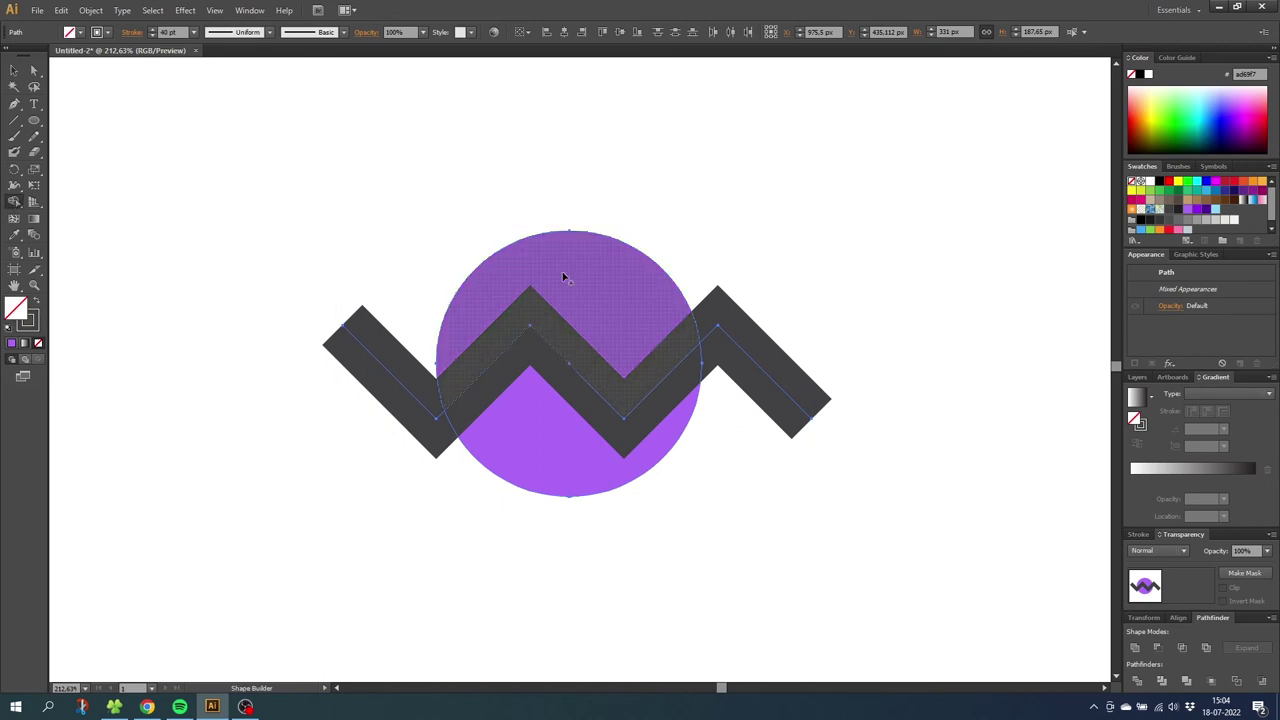
pyautogui.keyDown('alt'); pyautogui.click(533, 388); pyautogui.keyUp('alt')
pyautogui.press('v')
pyautogui.moveTo(618, 290); pyautogui.dragTo(618, 187)
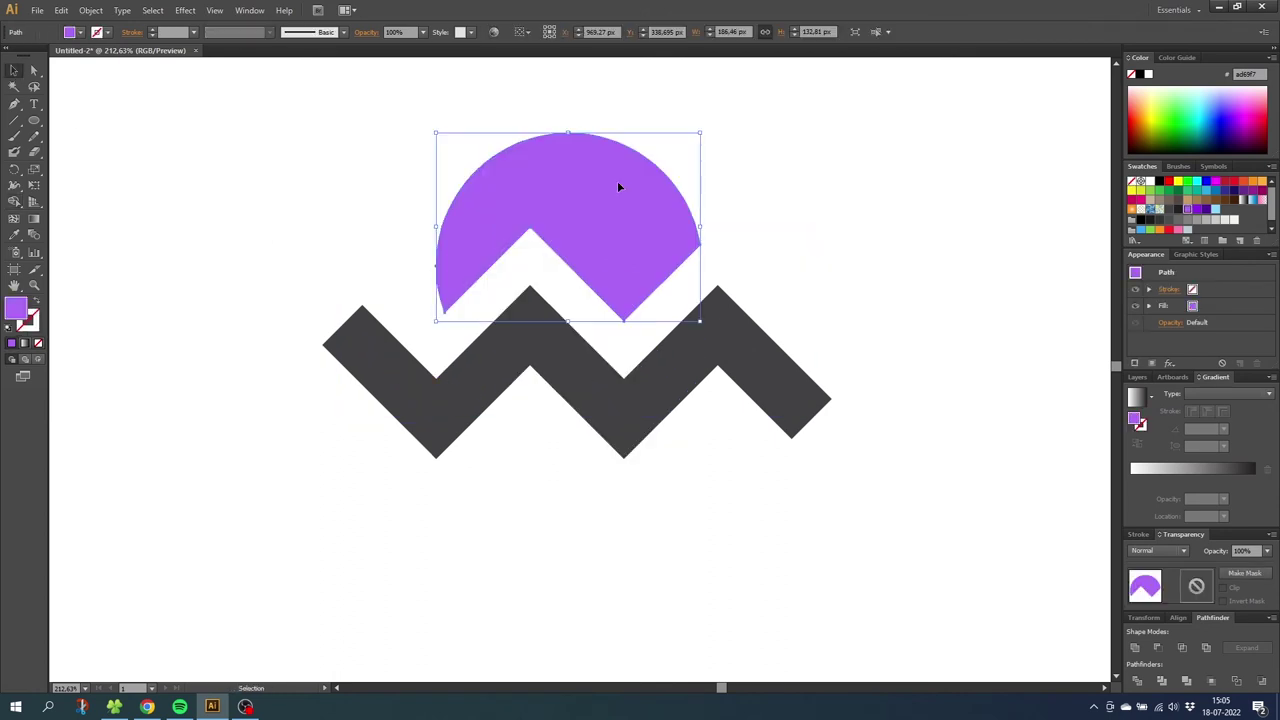
pyautogui.hotkey('ctrl', 'z')
pyautogui.hotkey('ctrl', 'z')
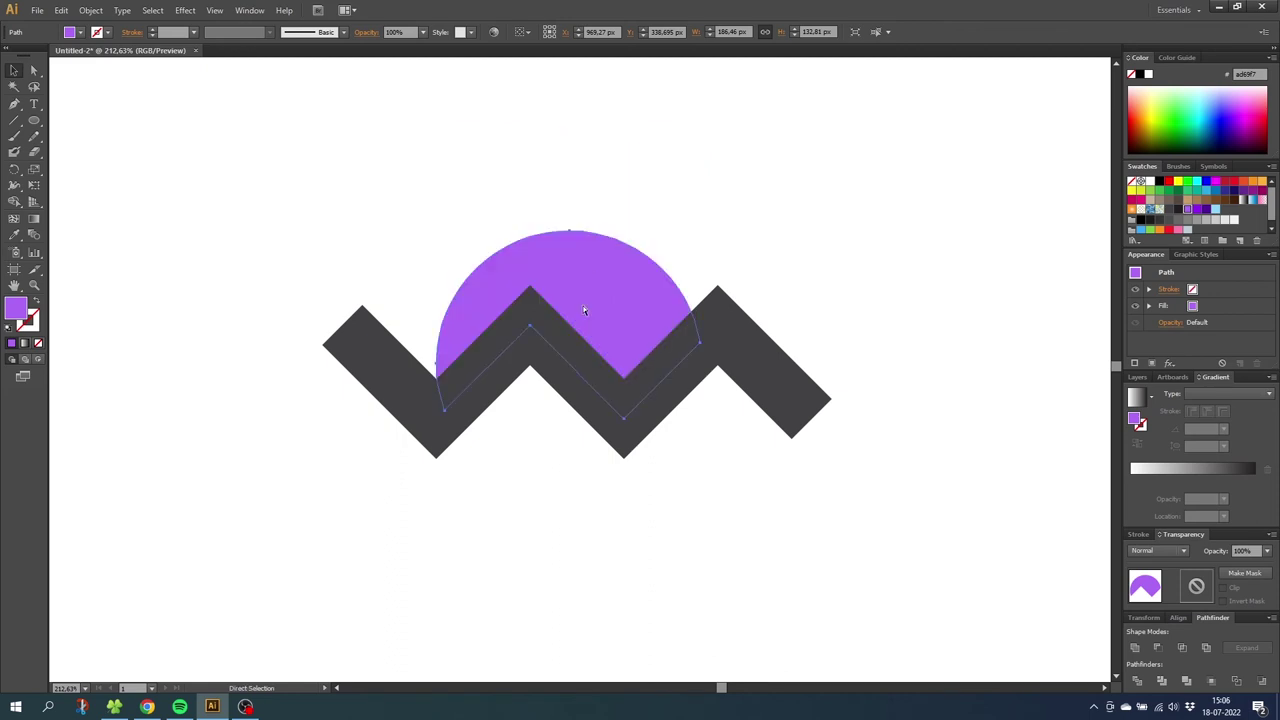
pyautogui.press('v')
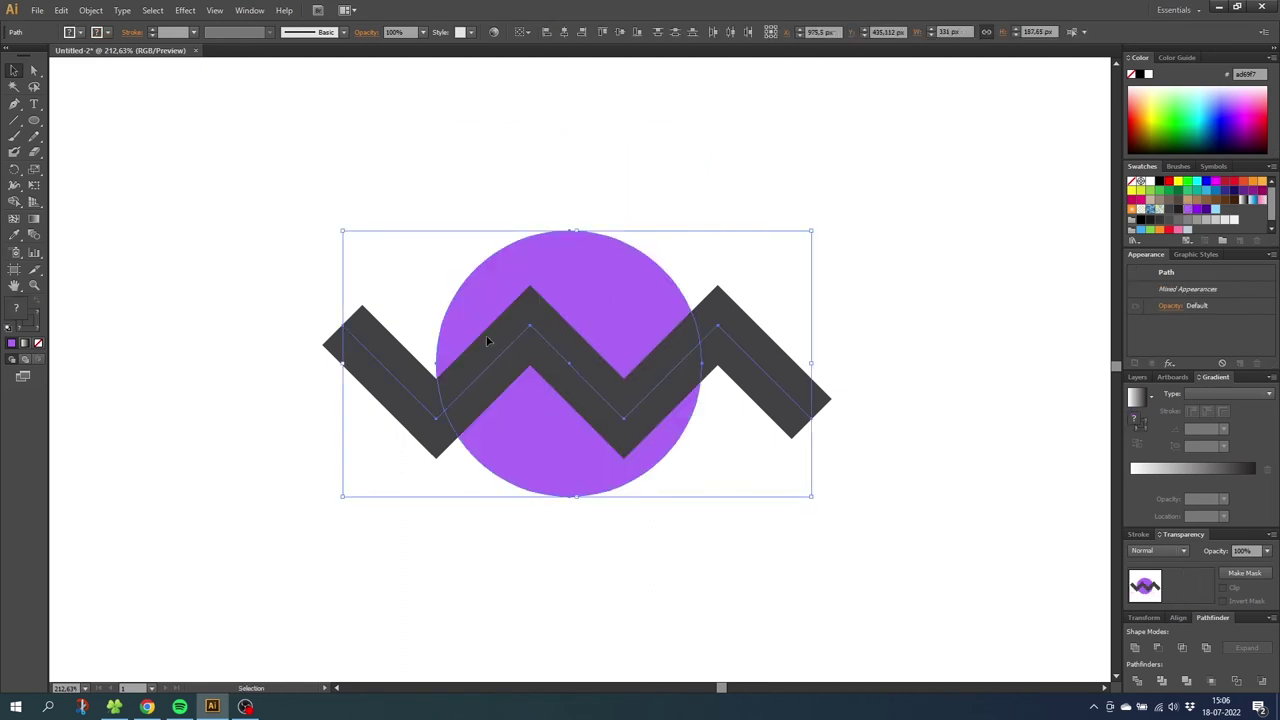
pyautogui.hotkey('shift', 'm')
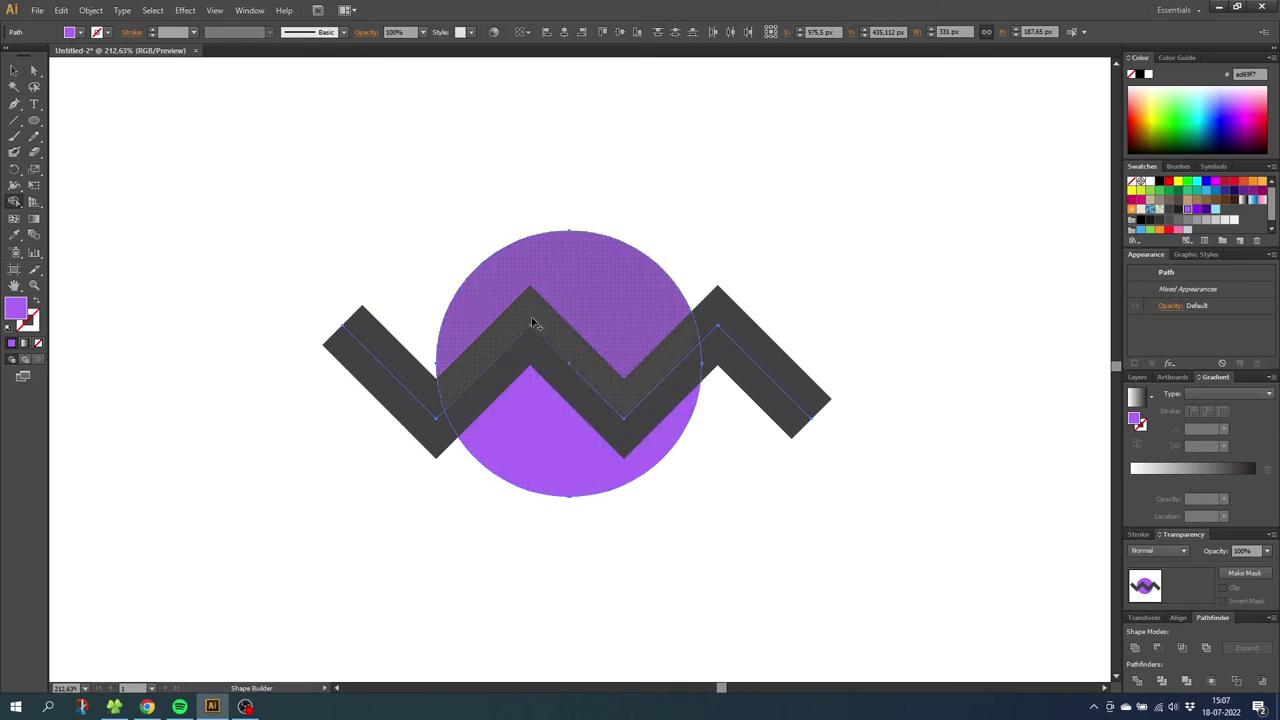
pyautogui.moveTo(457, 354)
pyautogui.mouseDown()
pyautogui.moveTo(571, 286)
pyautogui.moveTo(591, 380)
pyautogui.moveTo(565, 332)
pyautogui.mouseUp()
pyautogui.click(14, 70)
pyautogui.moveTo(285, 311); pyautogui.dragTo(391, 414)
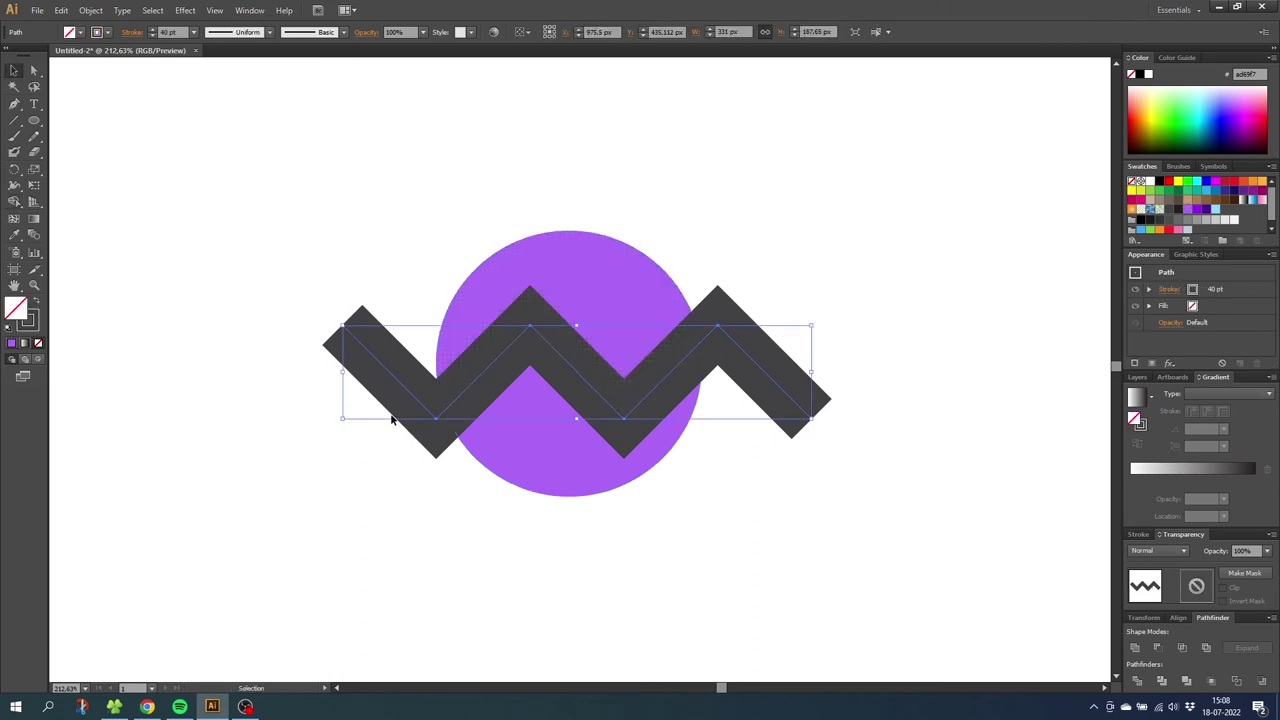
# Expand the zigzag's 40 pt stroke into a filled shape with Fill and Stroke kept checked
pyautogui.click(91, 12)
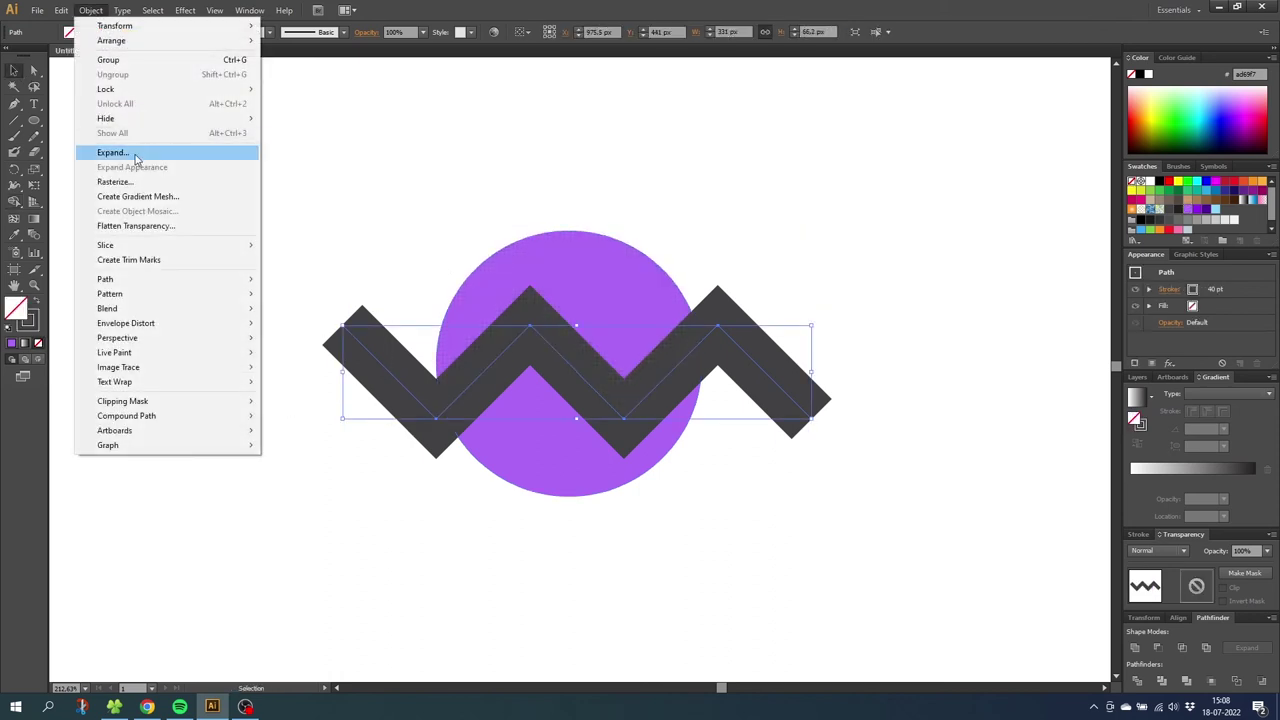
pyautogui.click(137, 153)
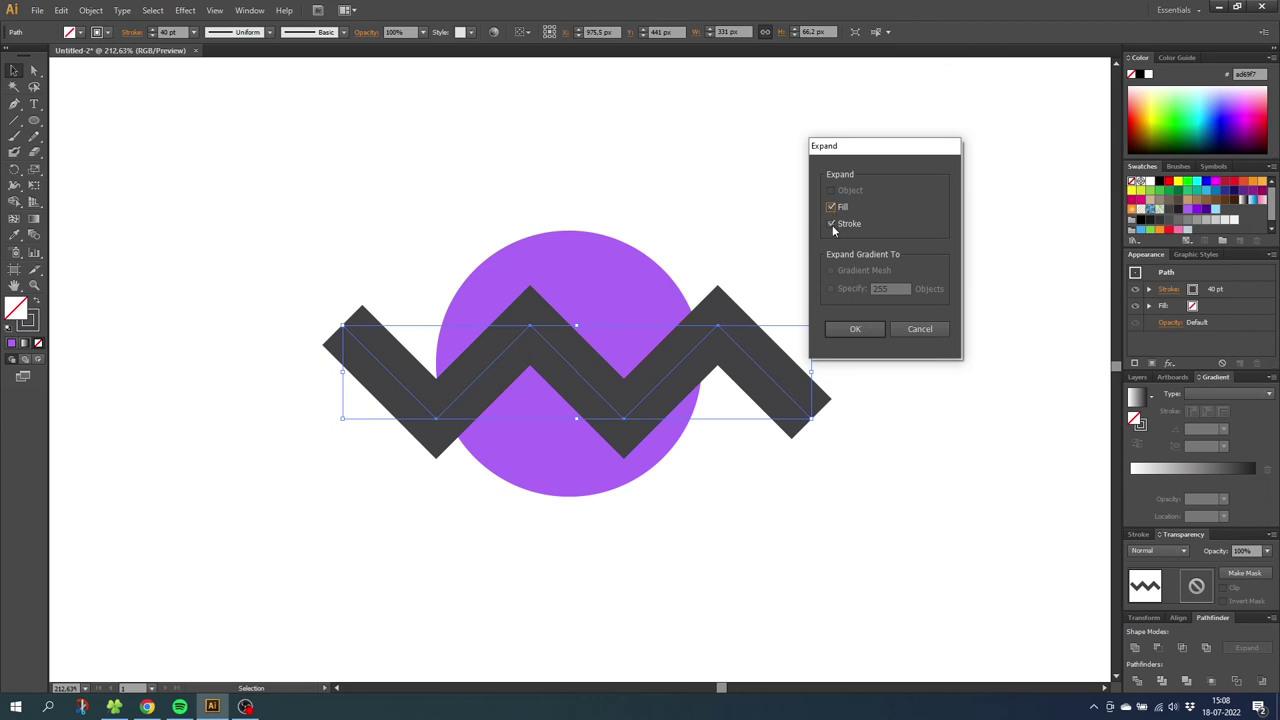
pyautogui.click(848, 330)
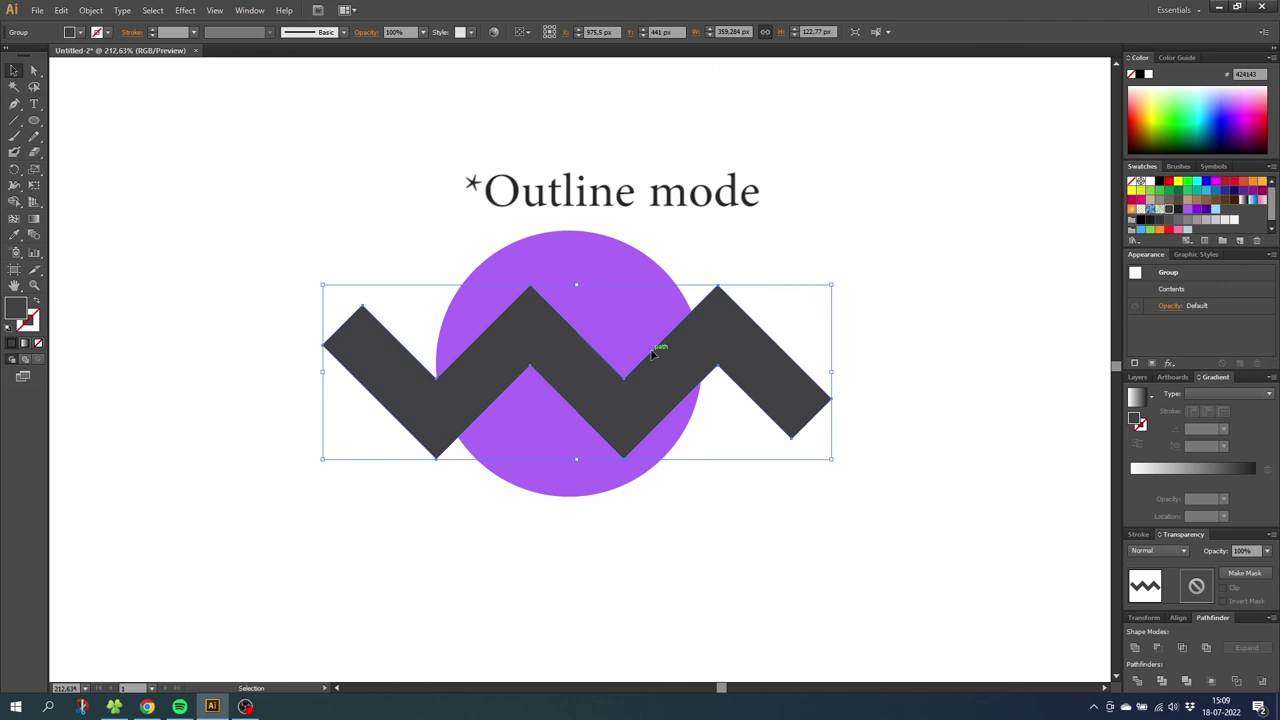
pyautogui.hotkey('ctrl', 'y')
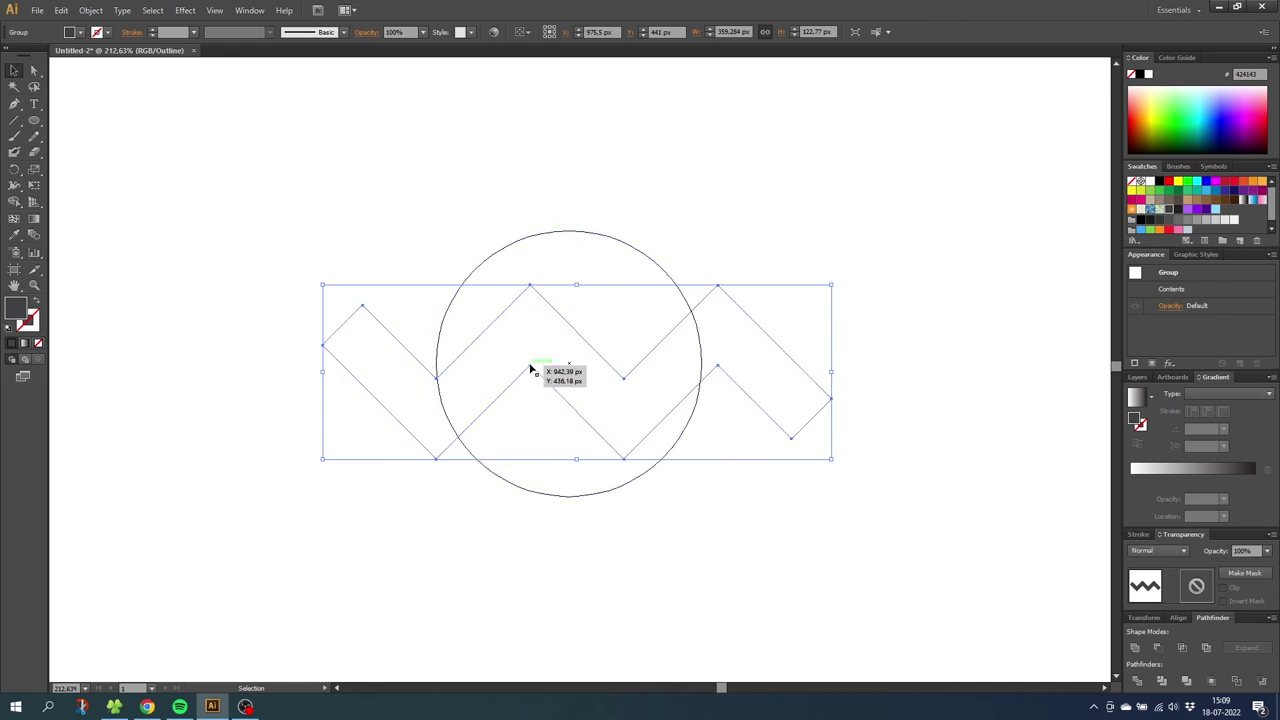
pyautogui.hotkey('ctrl', 'y')
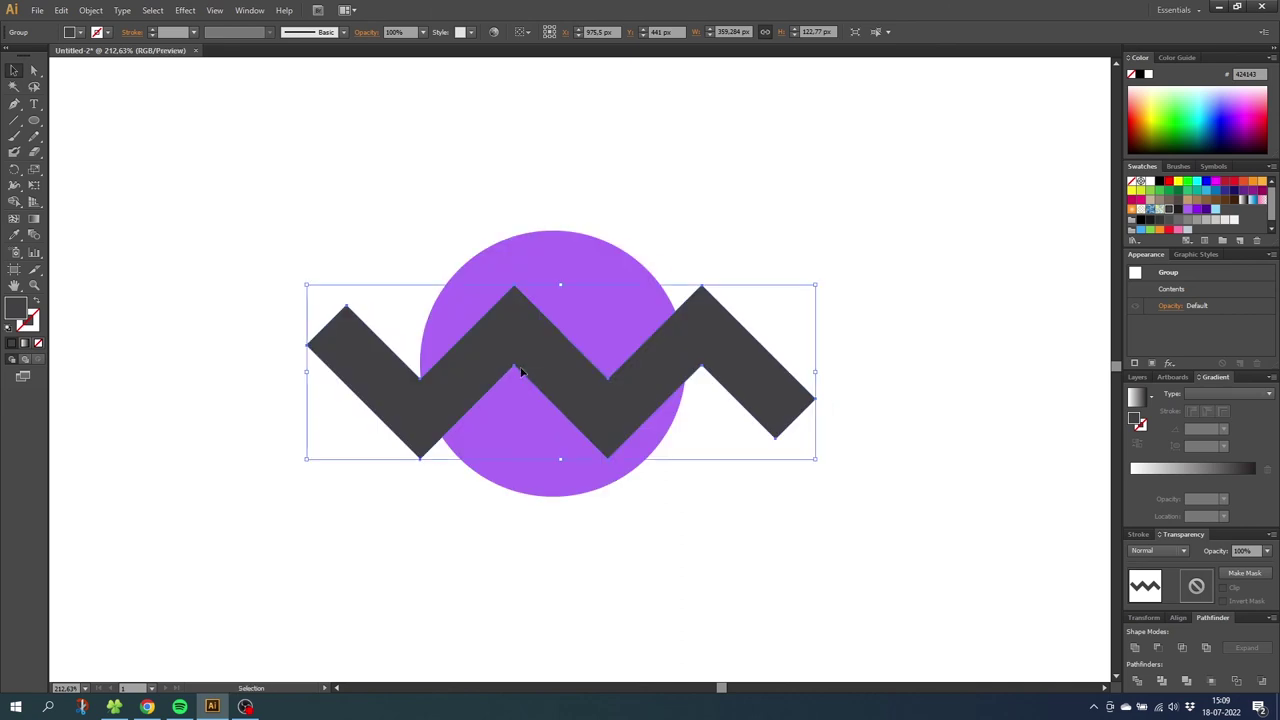
pyautogui.keyDown('shift'); pyautogui.click(565, 422); pyautogui.keyUp('shift')
pyautogui.click(14, 187)
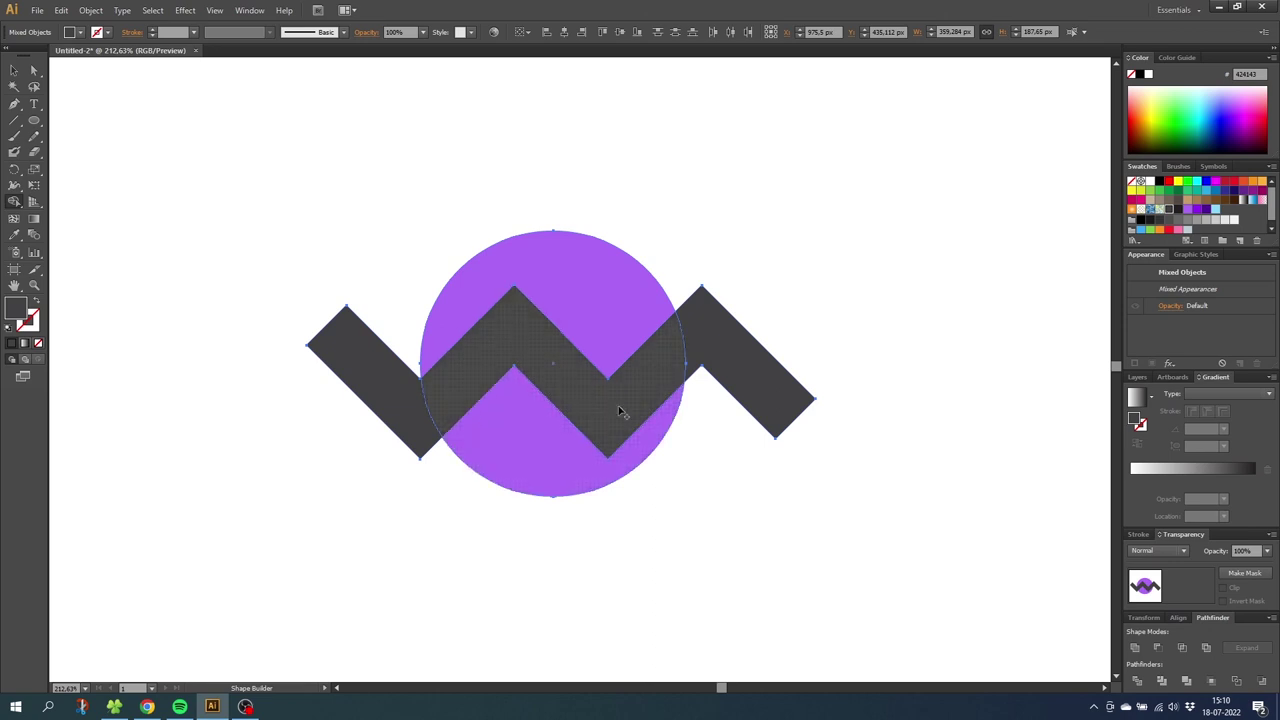
# Select the zigzag and purple circle together and apply Pathfinder Minus Front
pyautogui.click(14, 70)
pyautogui.moveTo(338, 179); pyautogui.dragTo(650, 418)
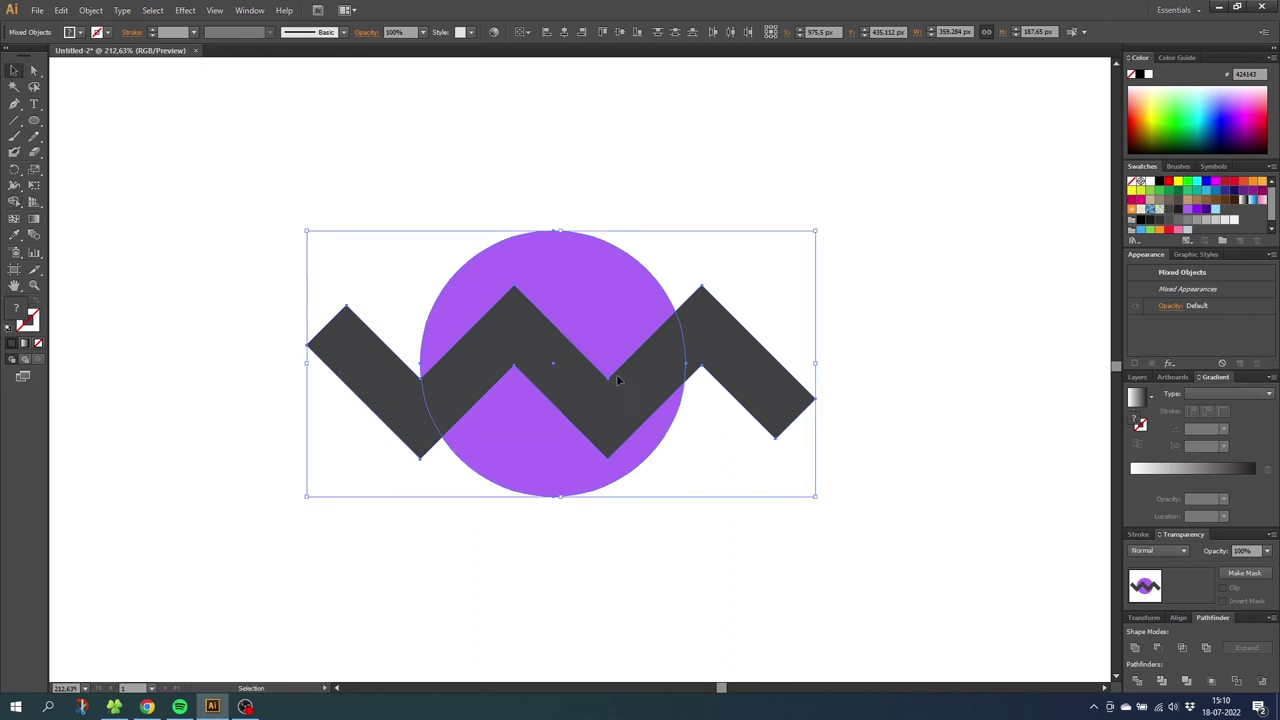
pyautogui.click(1157, 648)
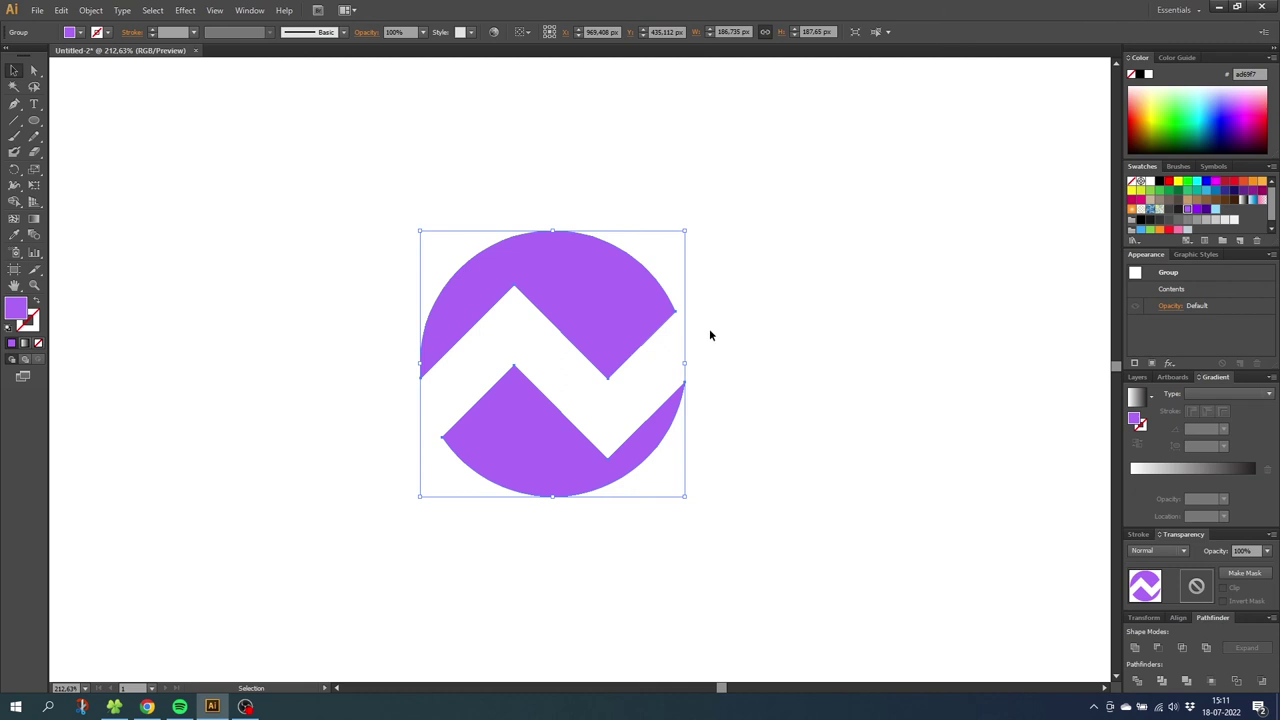